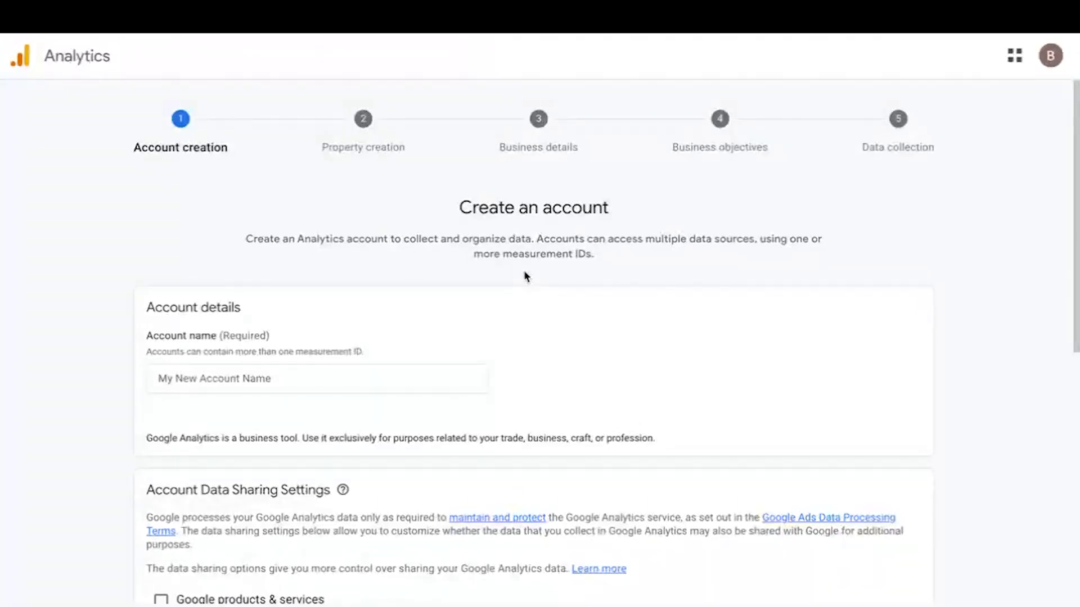
Name the new Analytics account Democartmonk and continue past the data sharing settings to property creation.
click(386, 377)
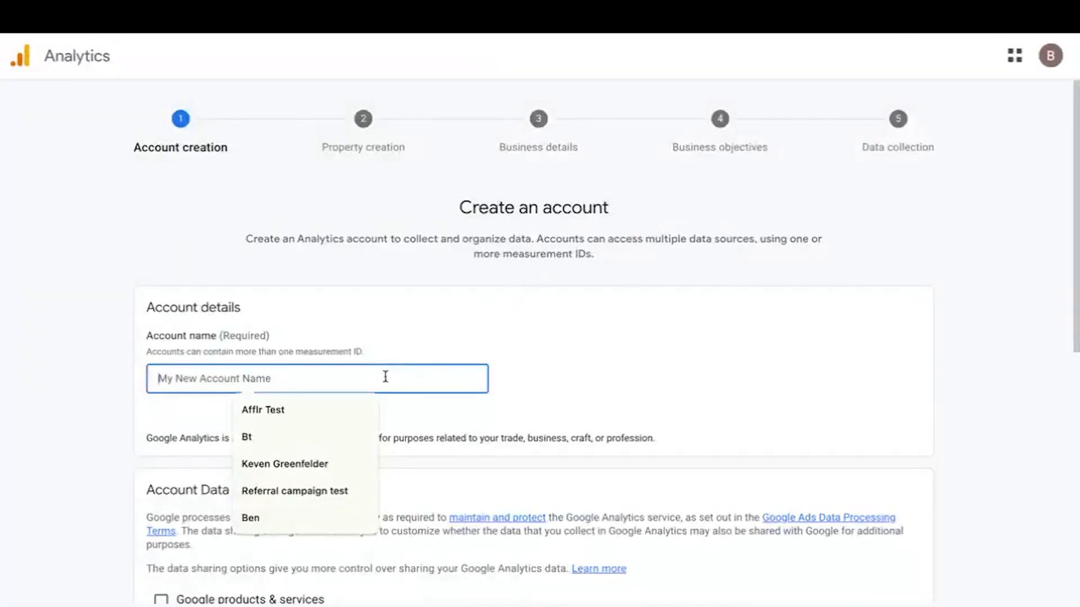
text(Democ)
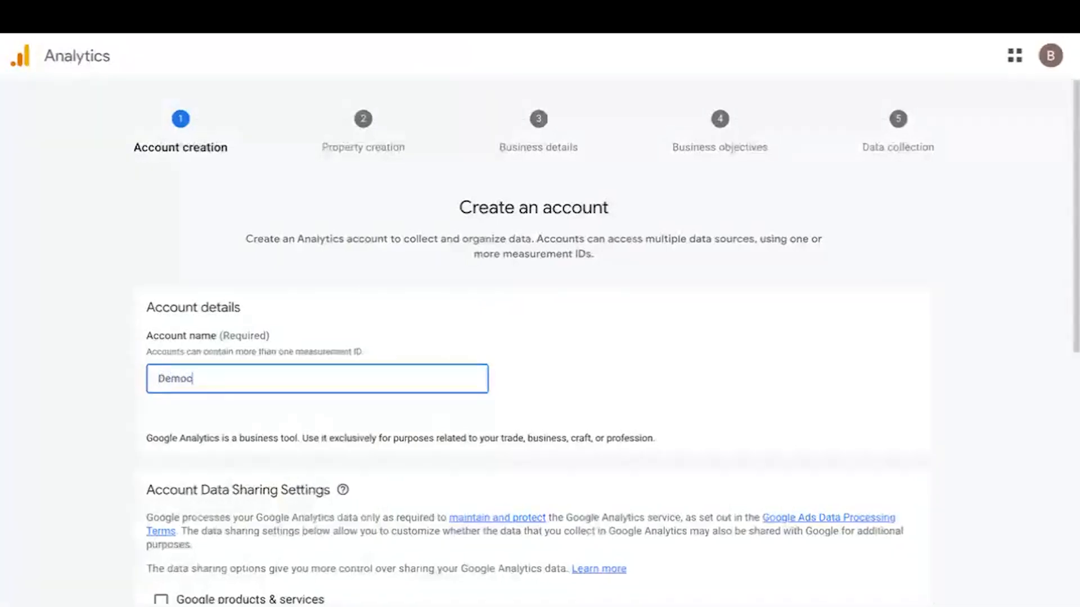
text(artmonk)
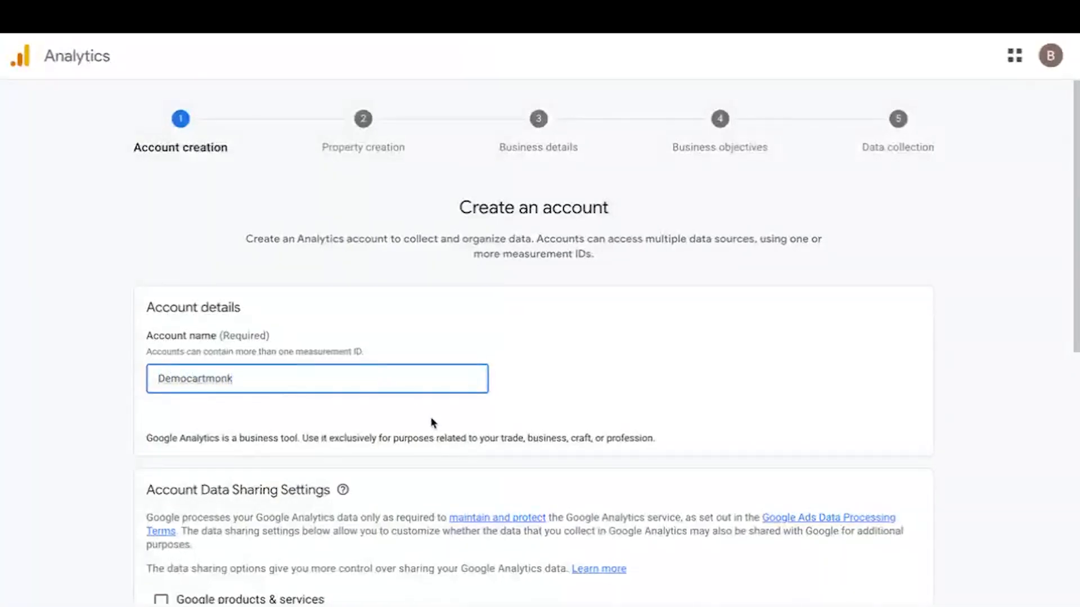
scroll(432, 423, down, 5)
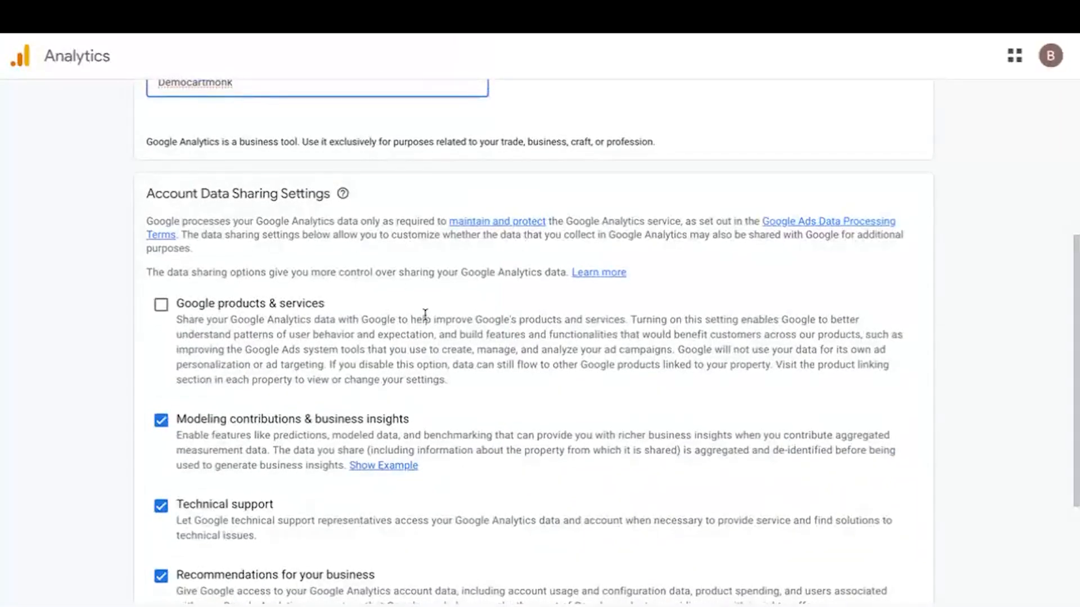
scroll(425, 313, down, 3)
click(162, 560)
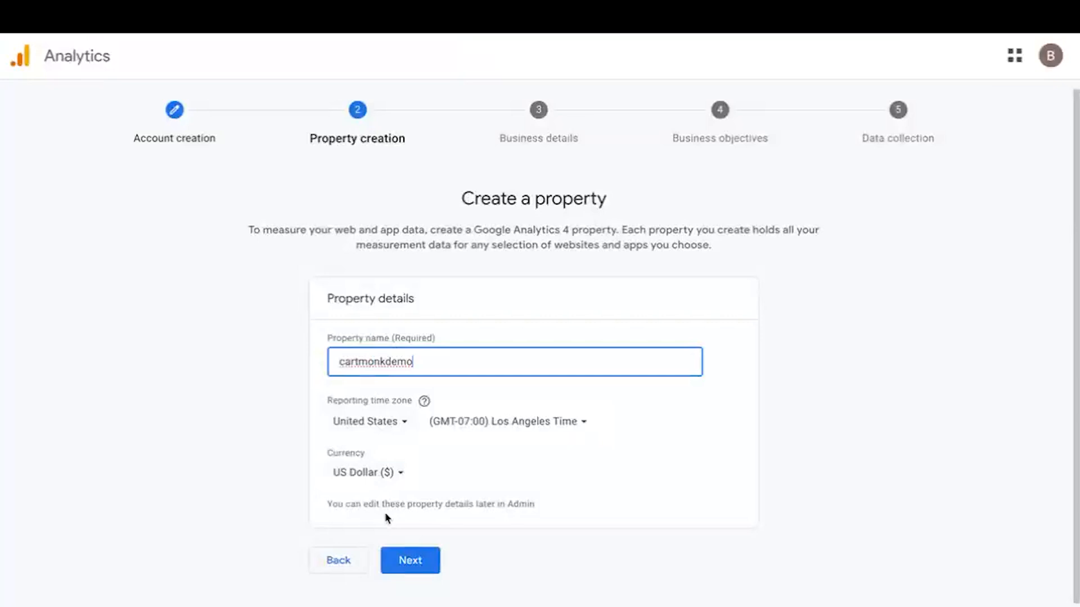
Submit the cartmonkdemo property details and describe the business as Games industry, Small size with 1 to 10 employees.
click(410, 560)
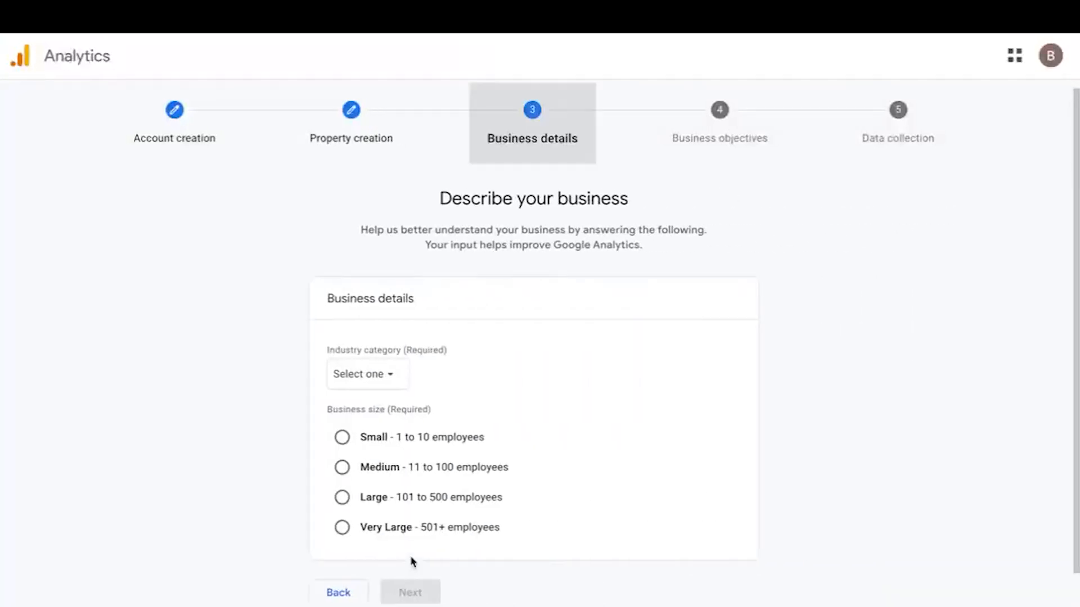
click(388, 373)
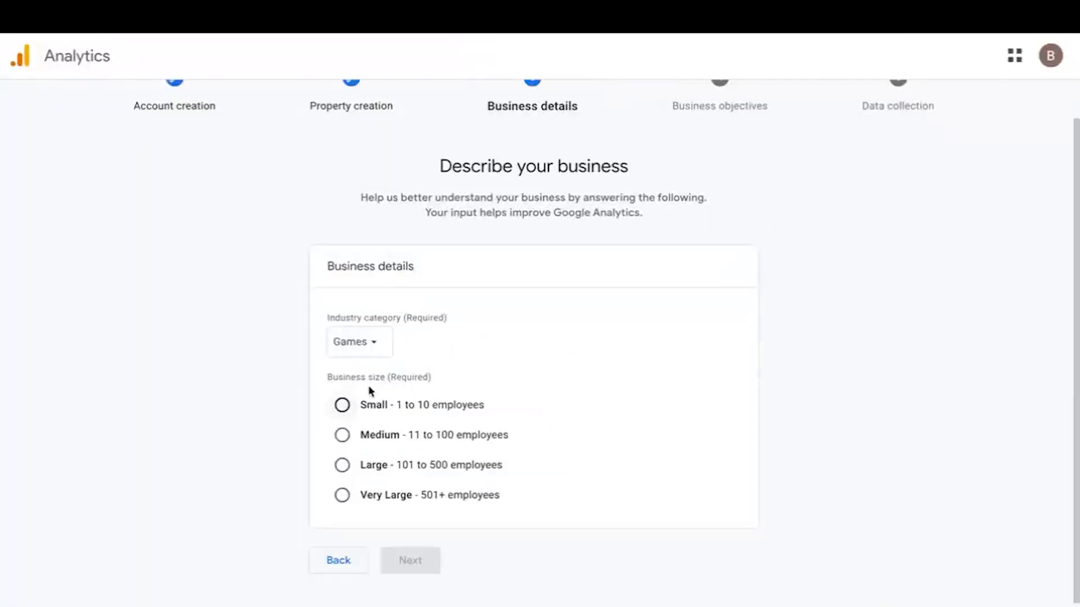
click(342, 405)
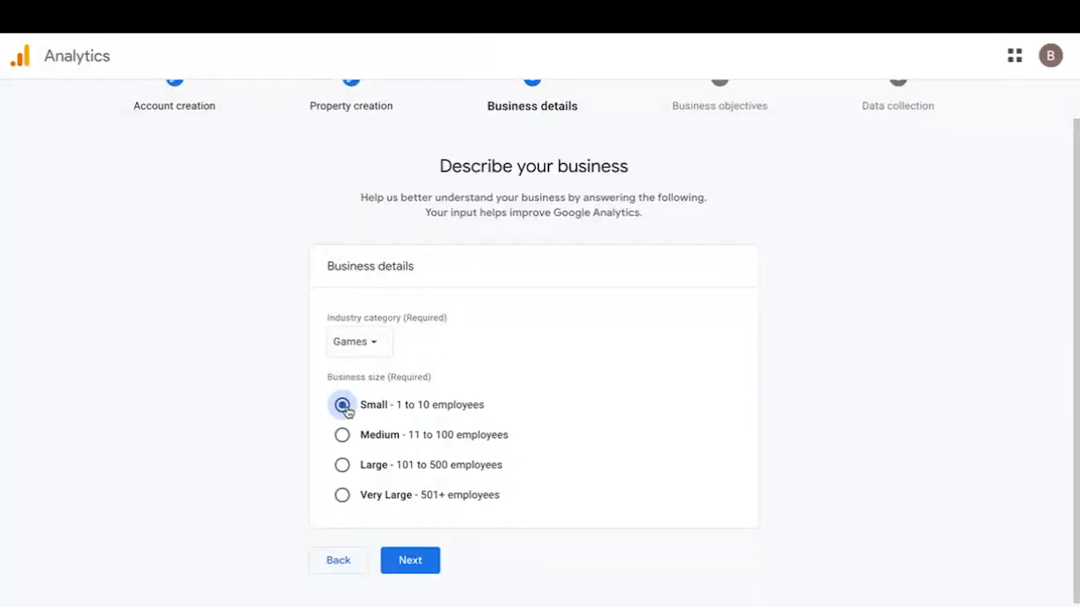
click(417, 565)
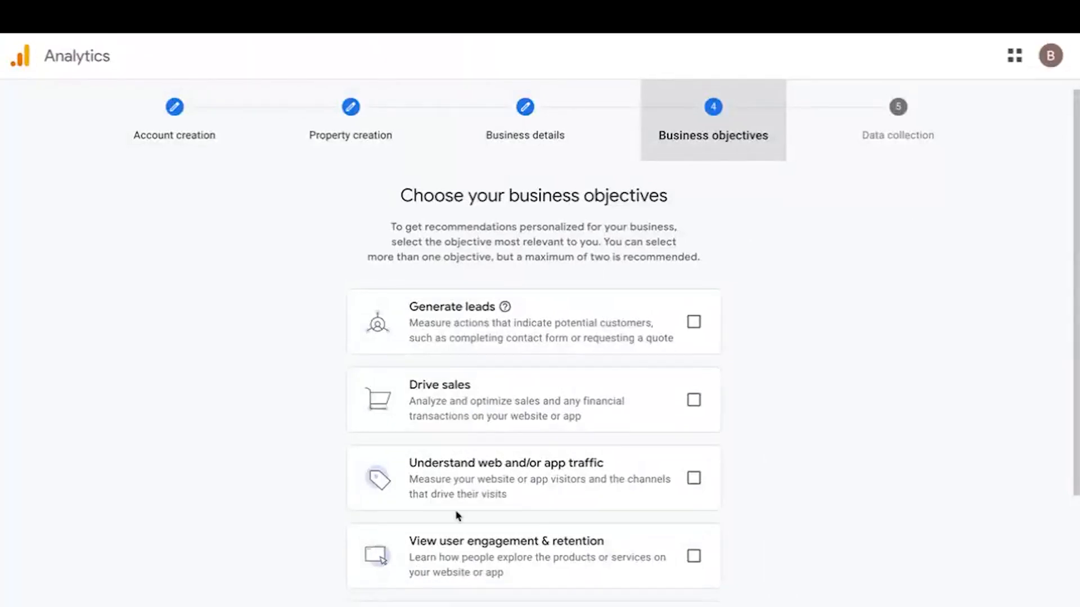
Complete the business objectives and accept the Terms of Service Agreement, including the Data Processing Terms required by GDPR.
scroll(512, 383, down, 1)
scroll(511, 382, up, 1)
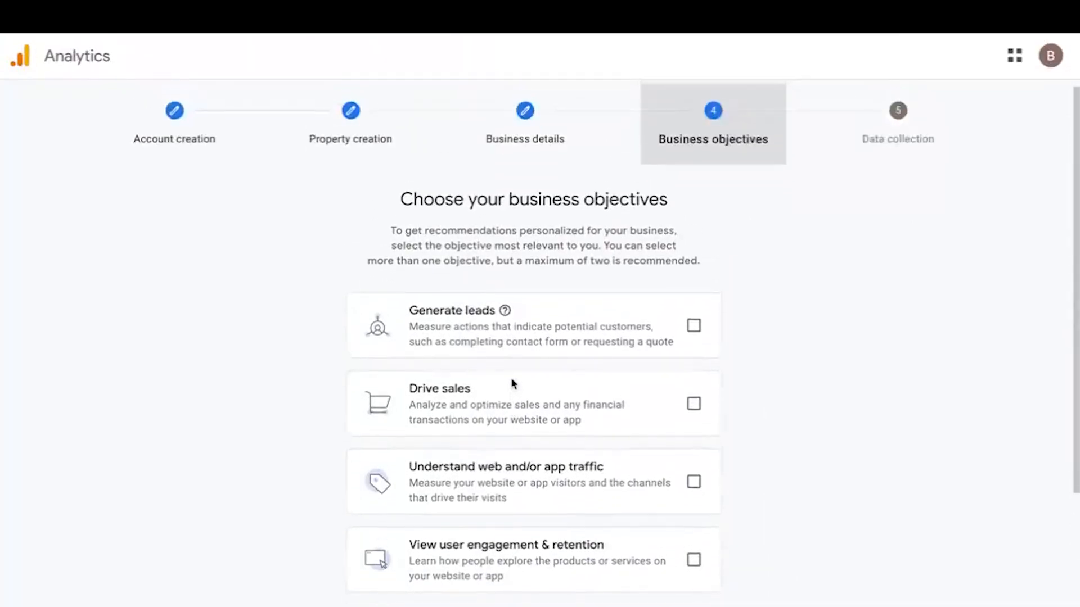
scroll(512, 384, down, 1)
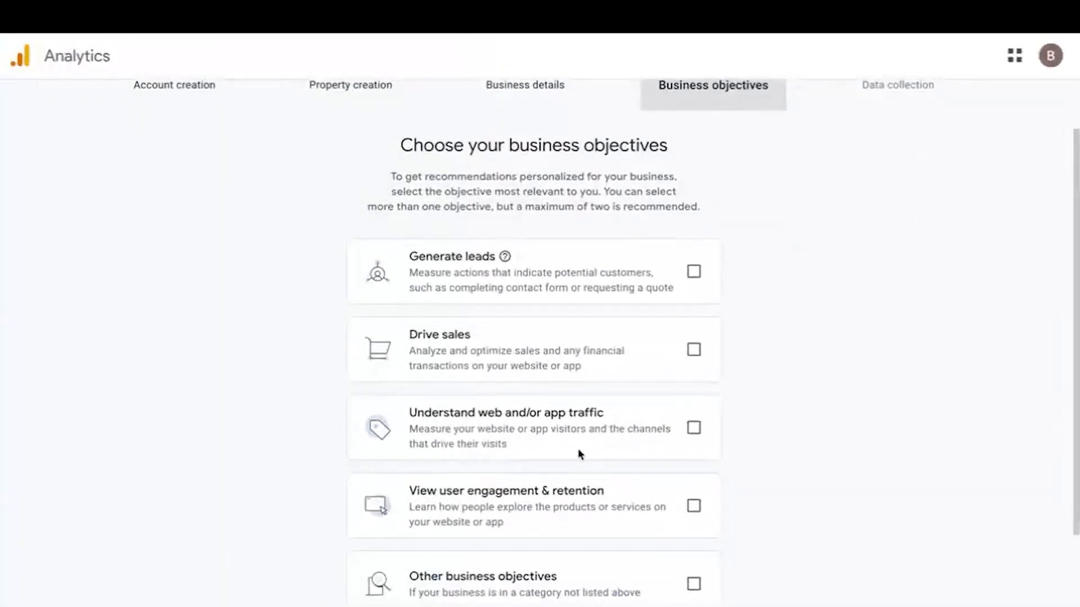
scroll(580, 455, down, 1)
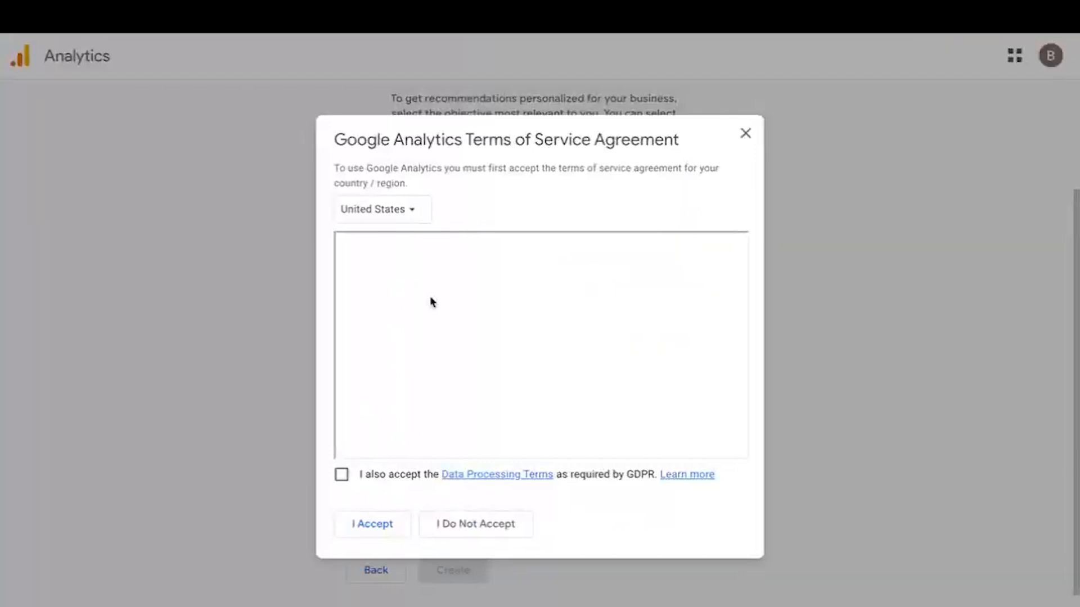
click(344, 474)
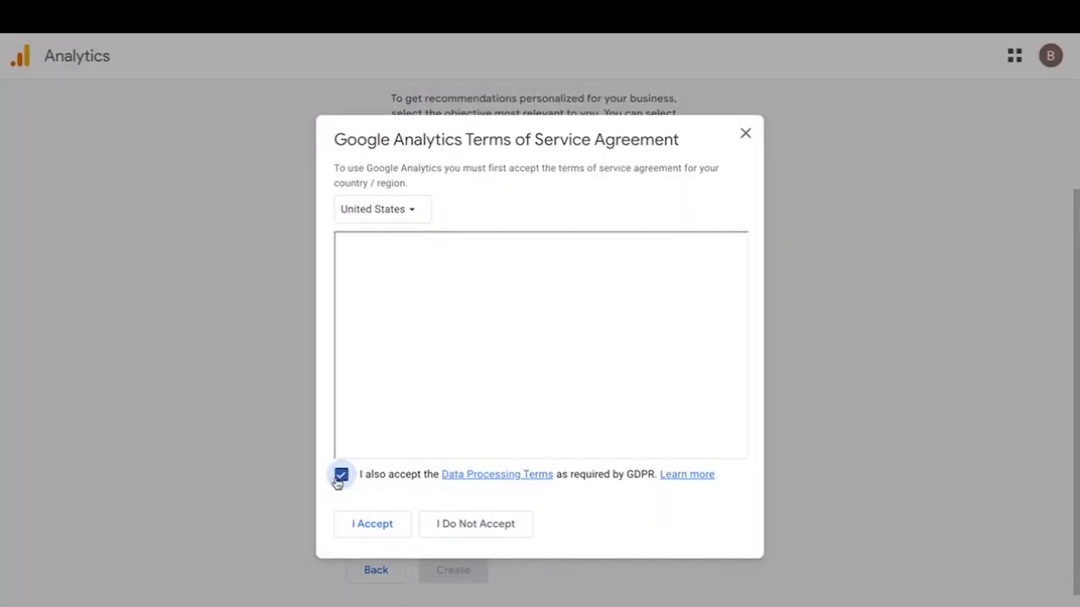
click(383, 528)
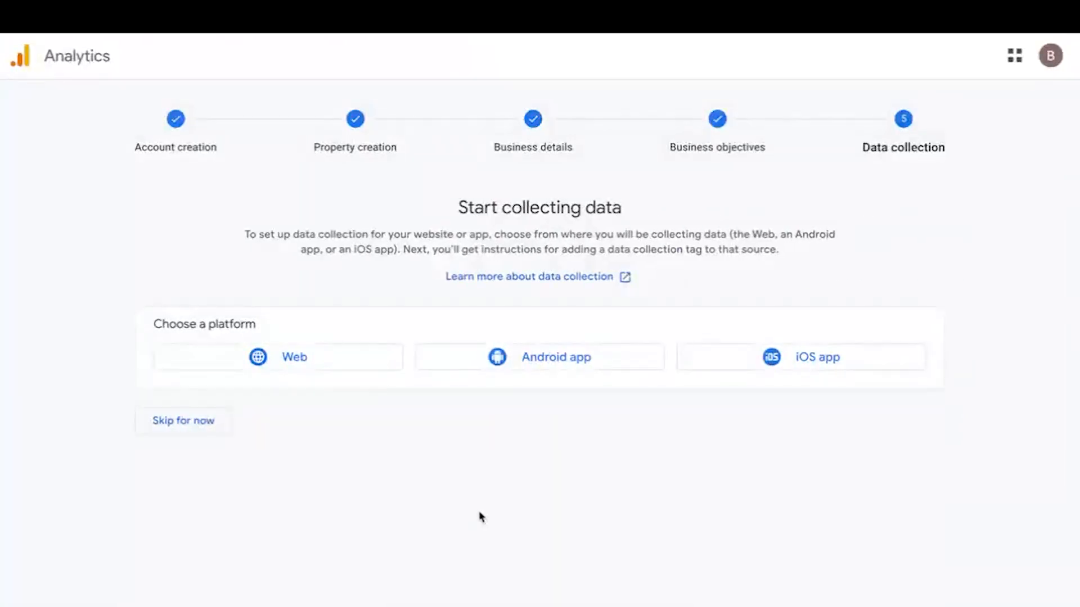
click(333, 359)
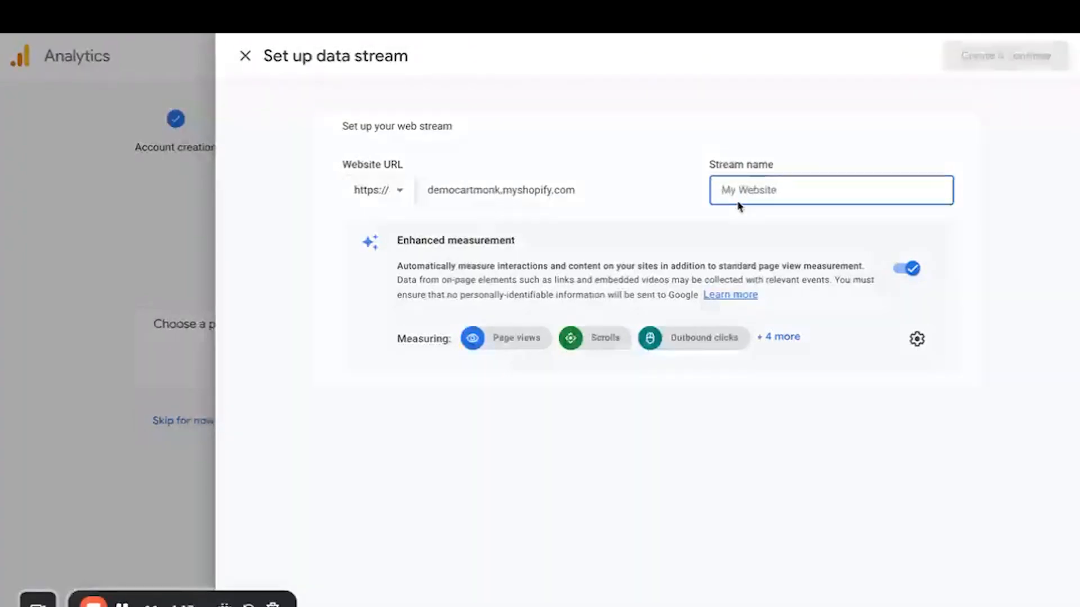
text(DemoCartMonk)
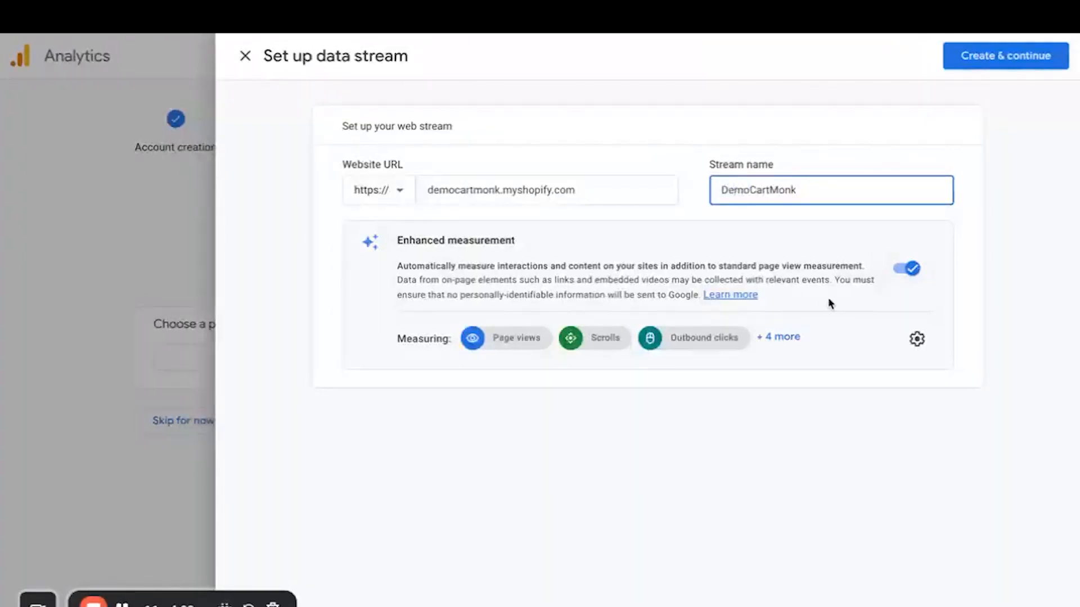
click(987, 62)
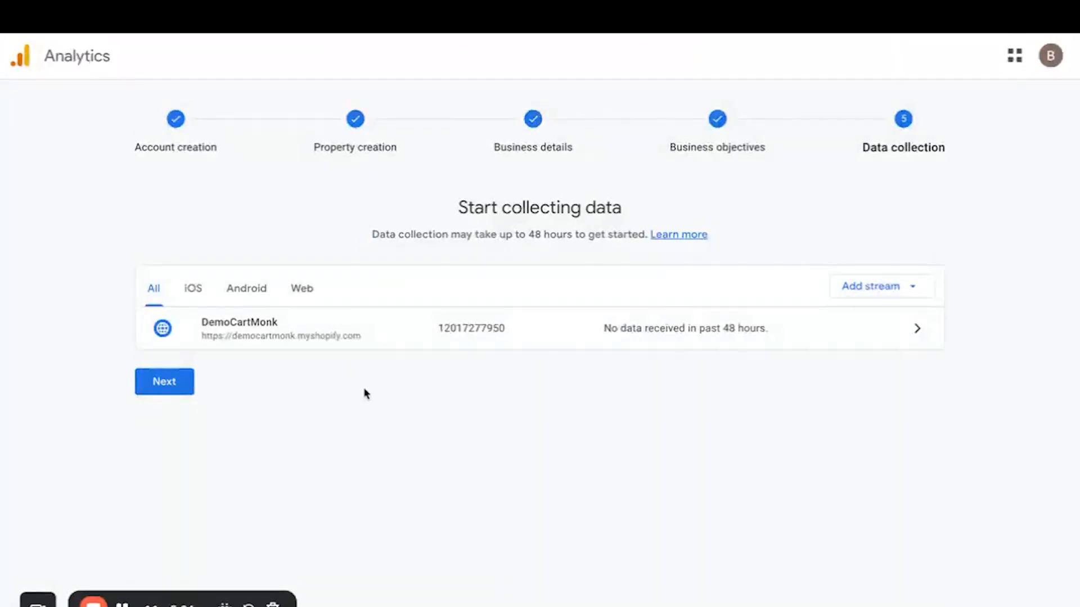
click(161, 381)
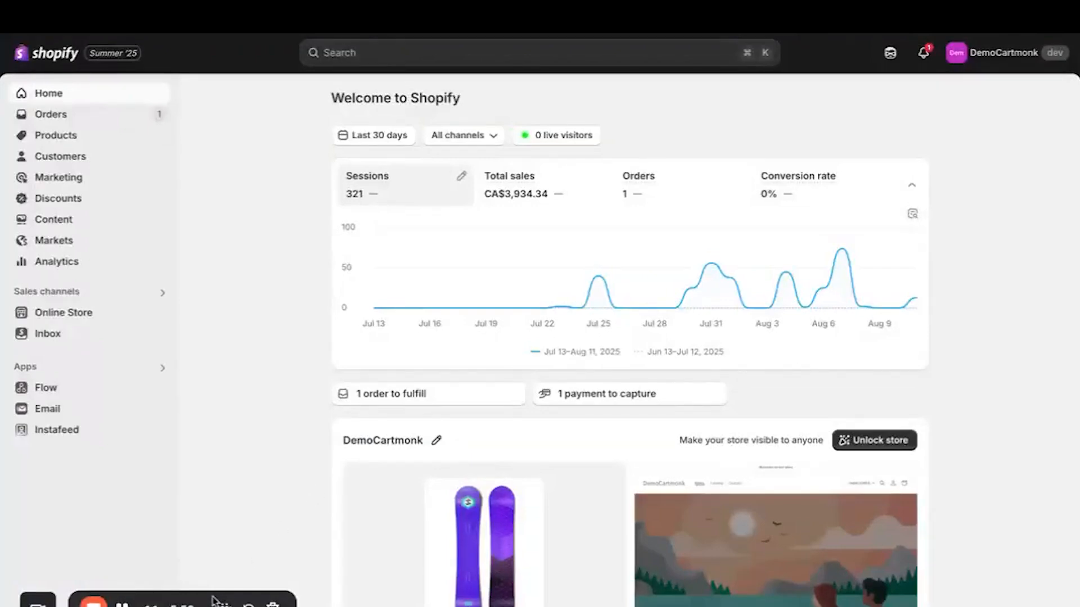
Switch to the Shopify admin and open the store's Customer events settings.
drag(218, 603, 501, 603)
click(50, 600)
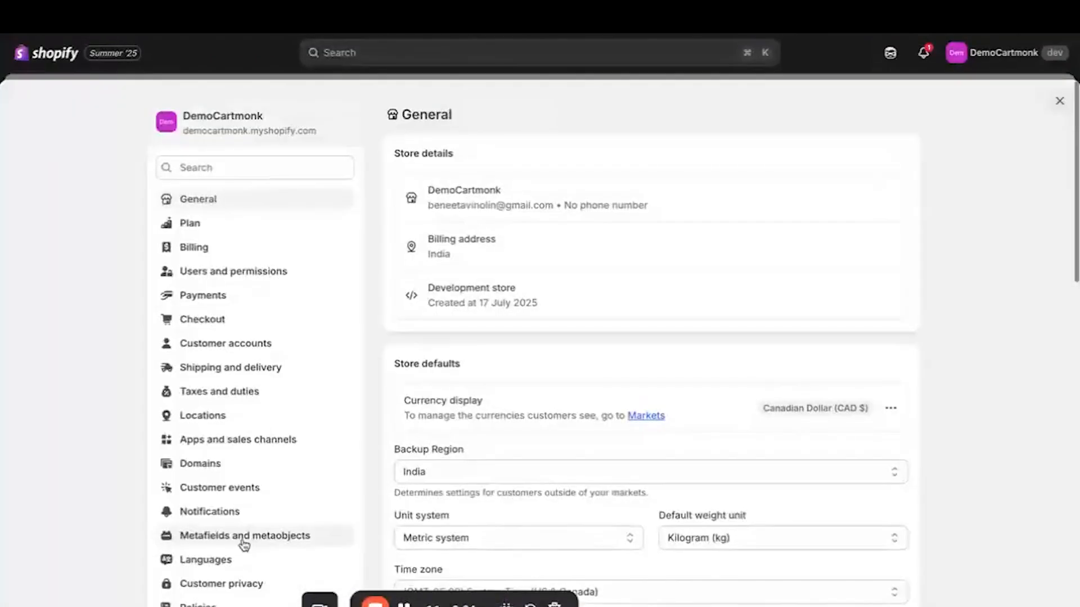
click(252, 497)
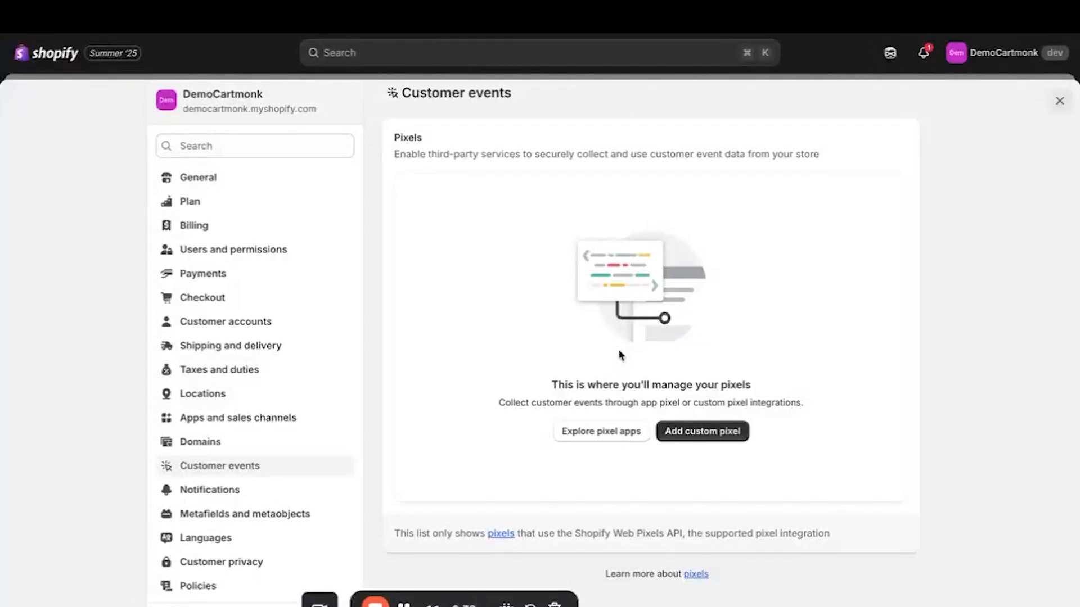
Add a custom pixel named GA4 Tracking to the store's customer events.
click(713, 442)
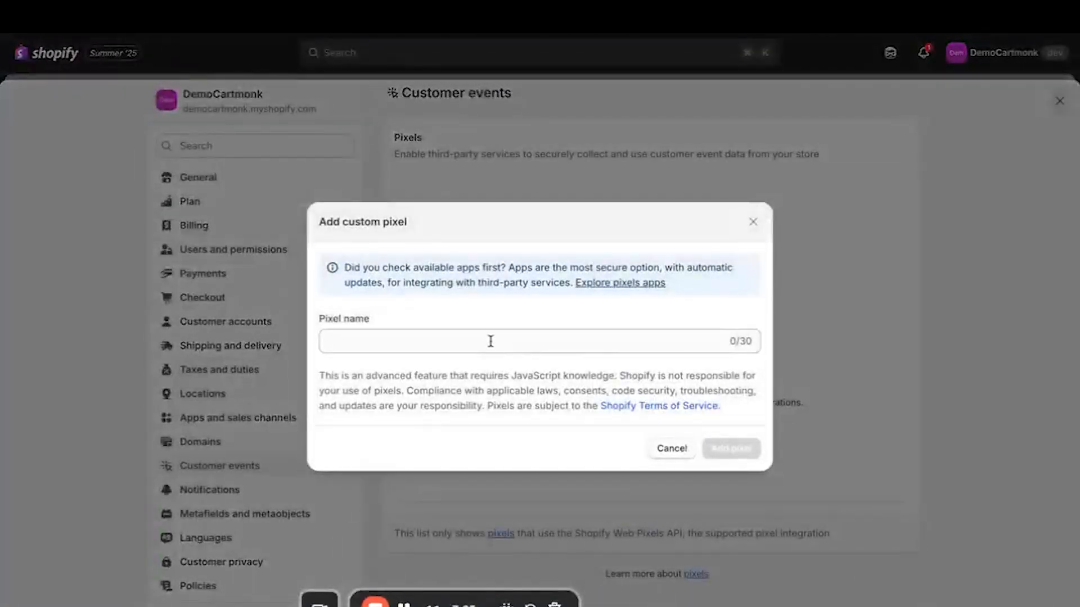
click(490, 341)
text(GA4 )
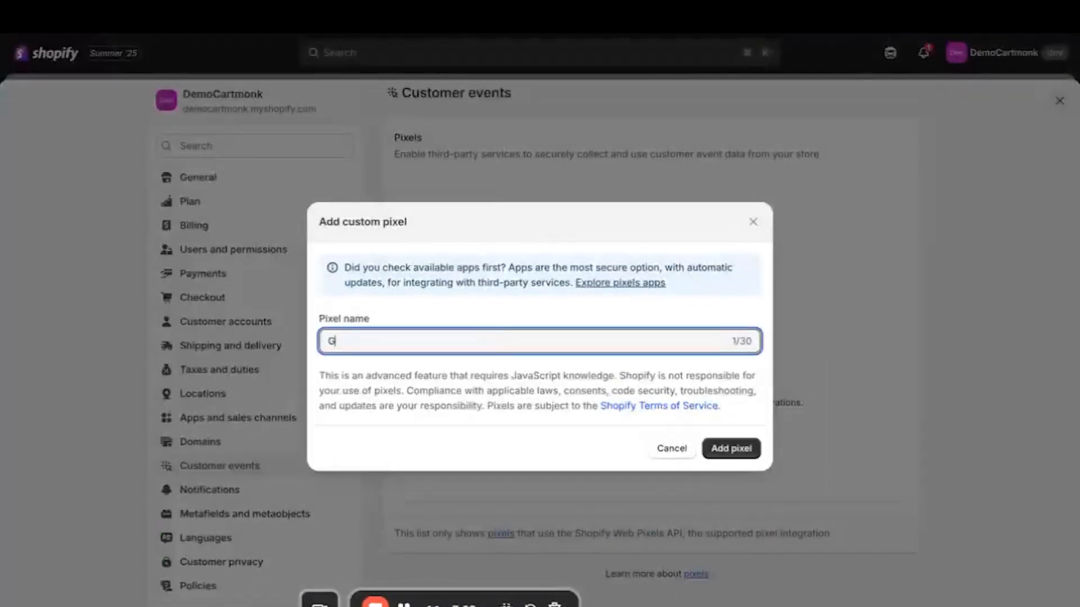
text(Tracking)
click(733, 448)
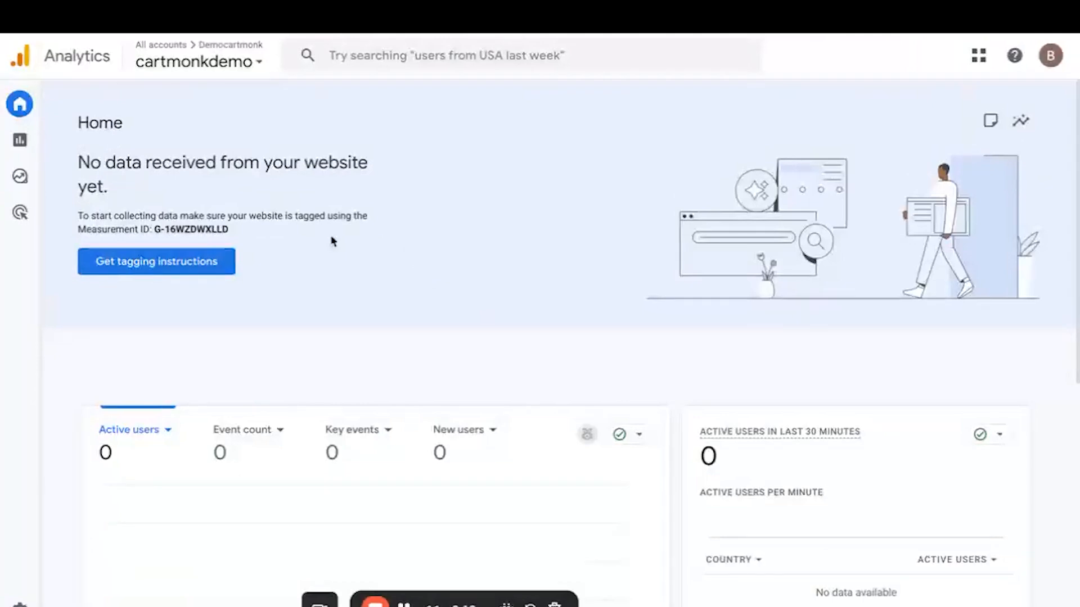
Switch to Google Analytics and select the full manual-installation Google tag code for the DemoCartMonk web stream.
click(206, 260)
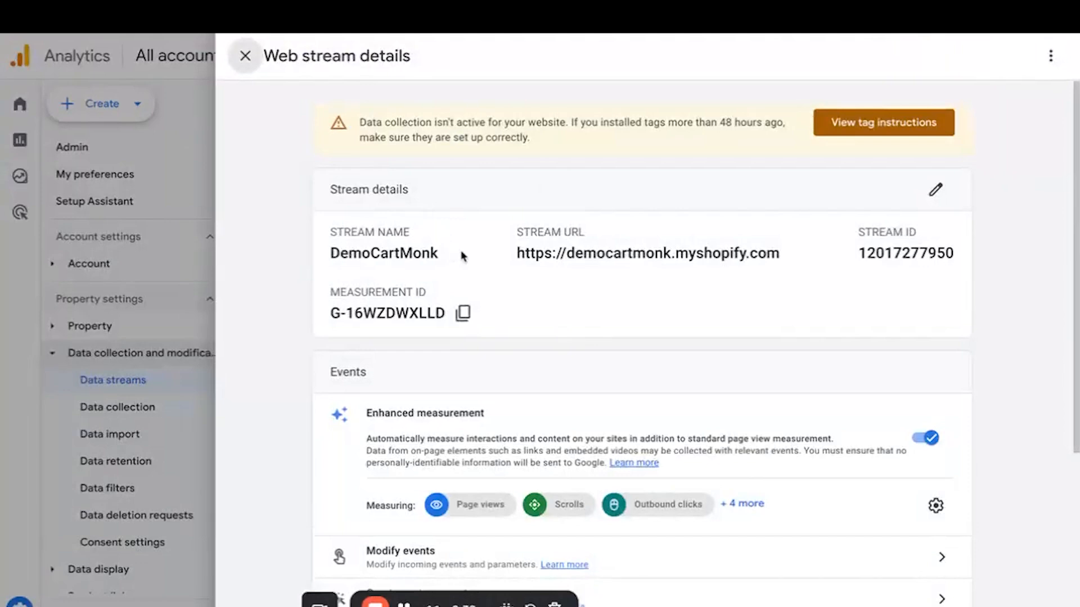
scroll(475, 295, down, 5)
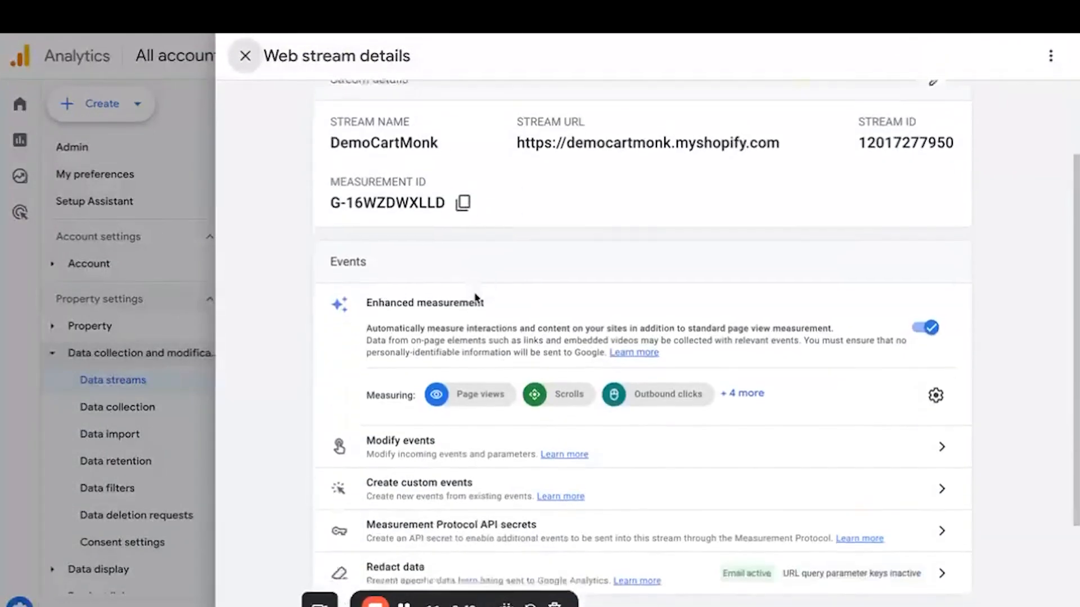
scroll(855, 120, up, 5)
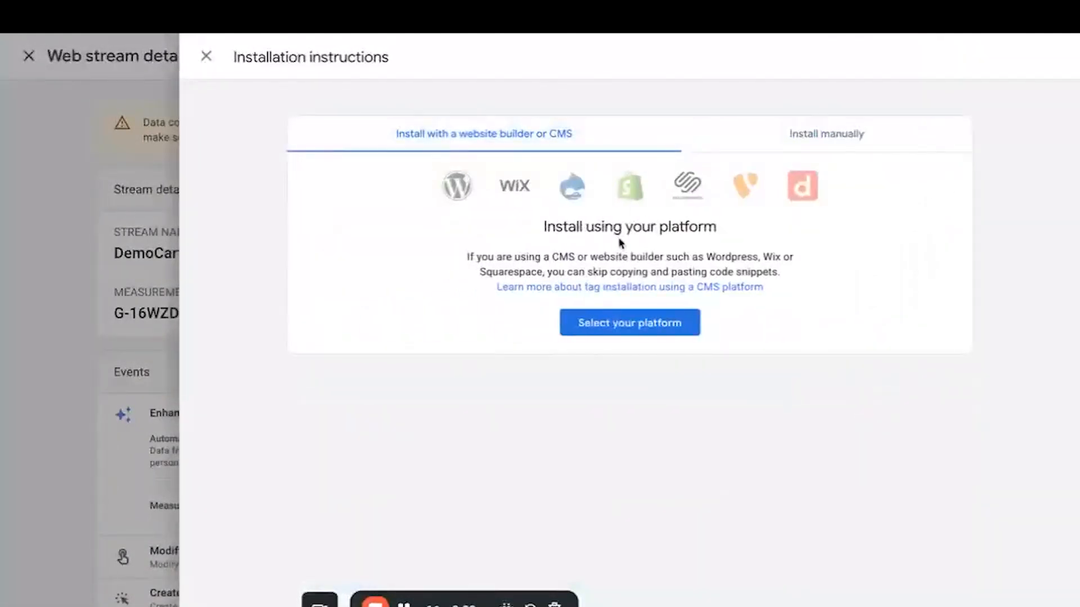
click(860, 142)
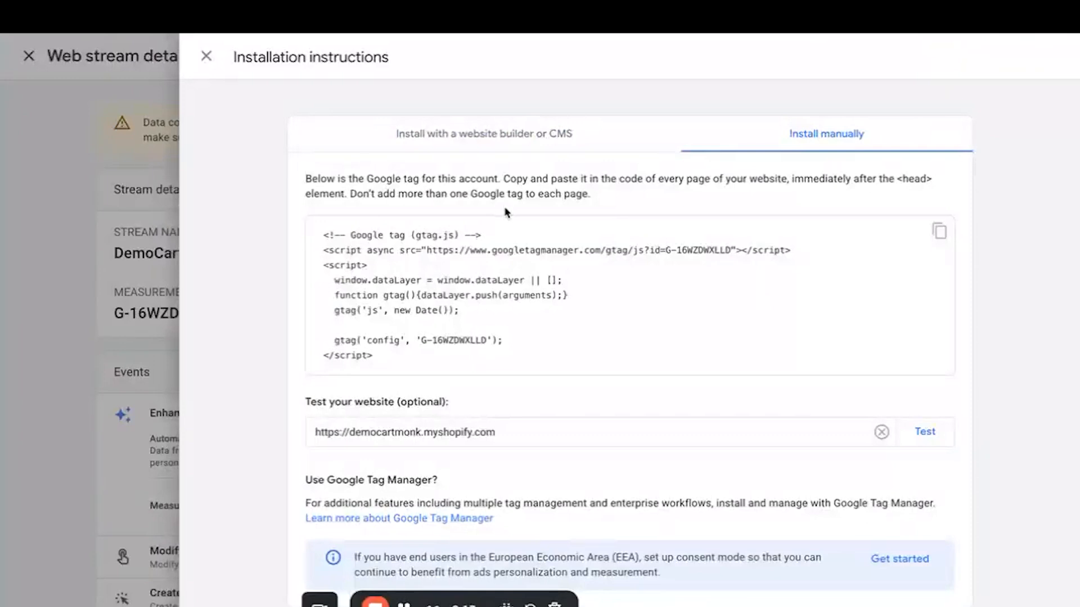
drag(324, 234, 528, 347)
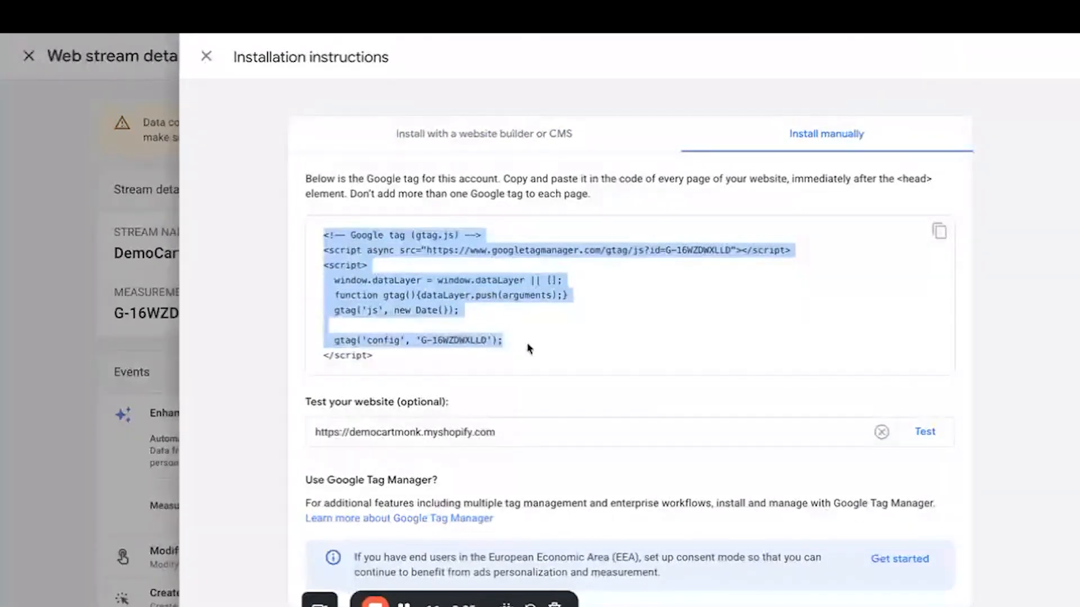
drag(528, 347, 534, 370)
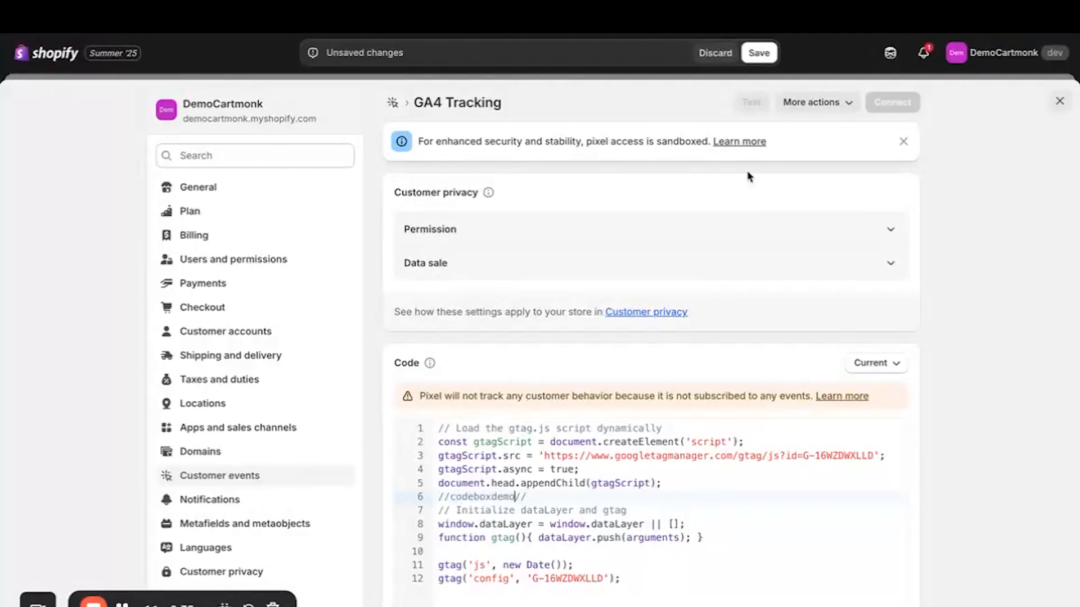
In Shopify, save the GA4 Tracking pixel's gtag code and connect the pixel to DemoCartmonk, checking its entry in the Customer events list.
click(758, 53)
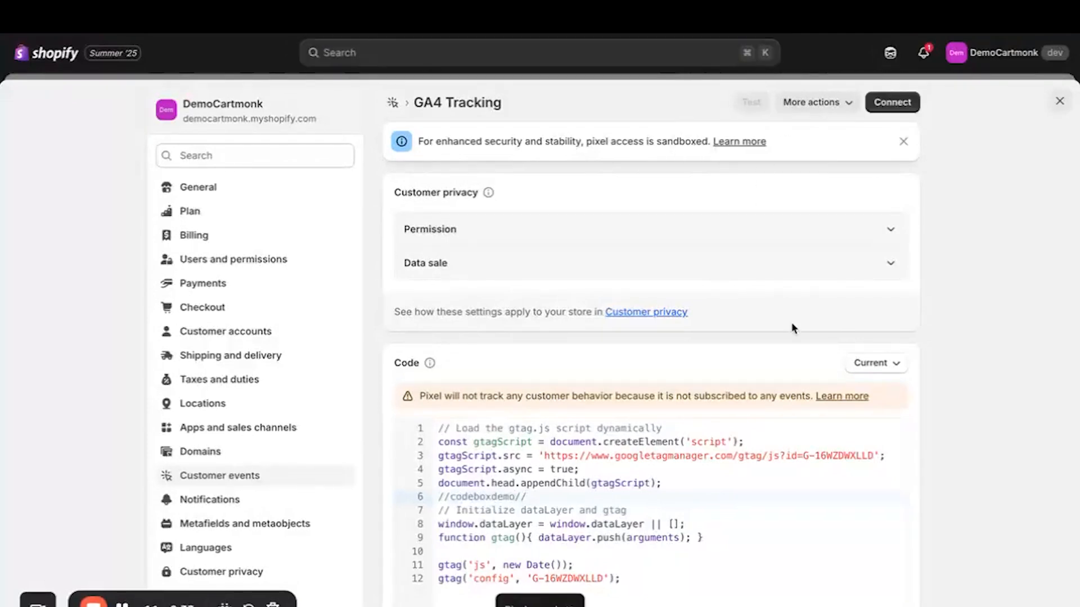
click(896, 105)
click(892, 103)
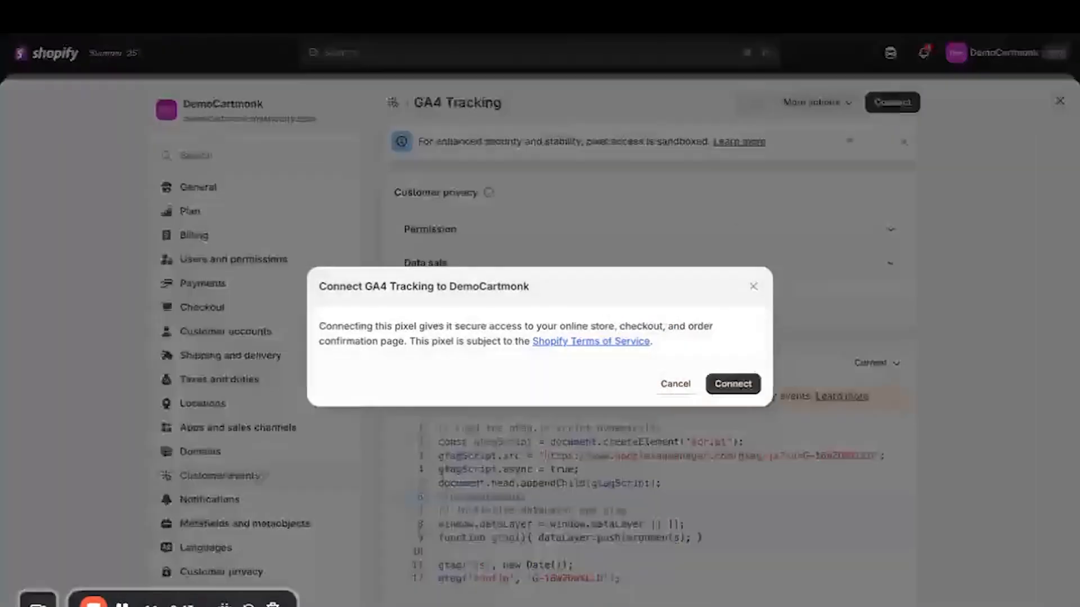
click(728, 387)
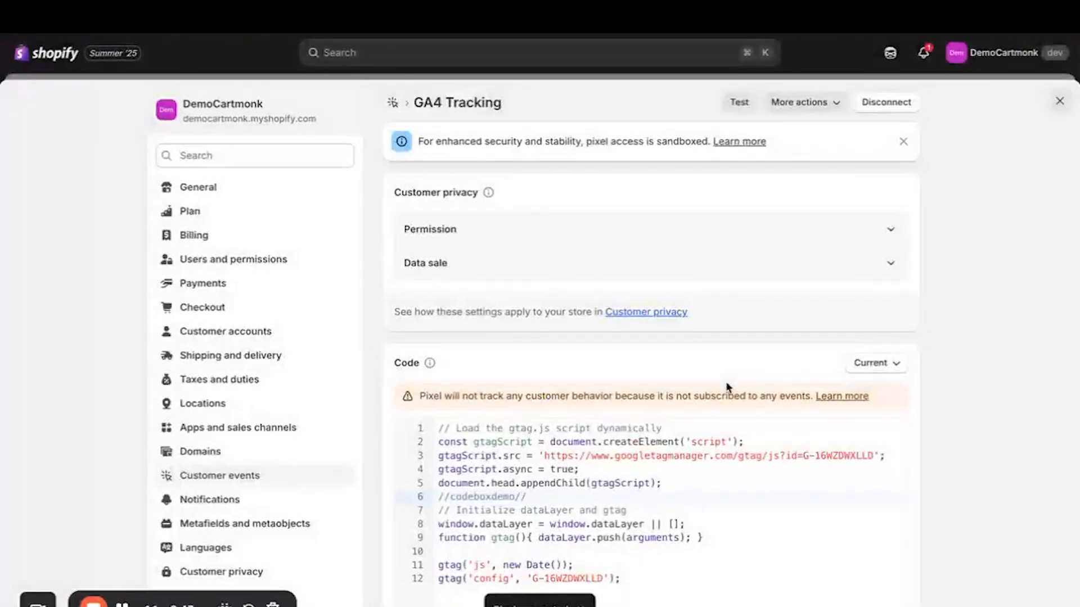
click(18, 24)
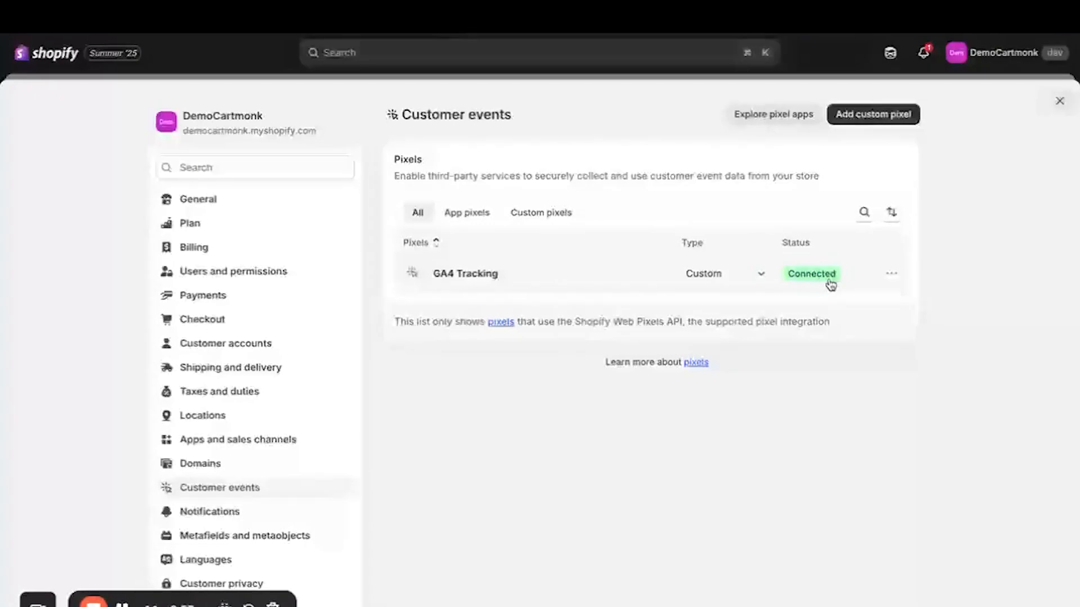
click(890, 278)
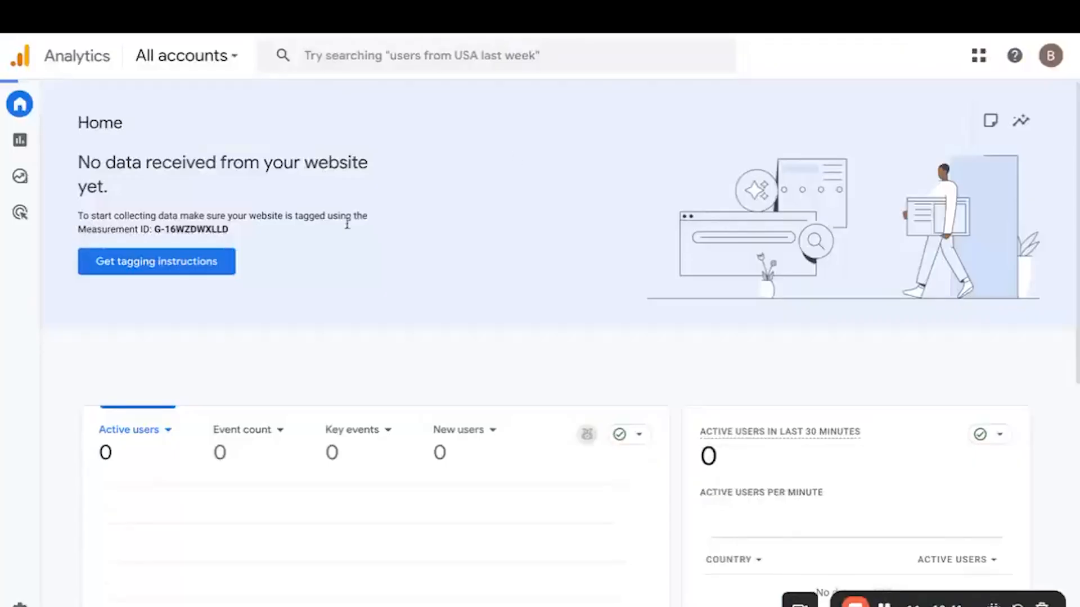
Open the Realtime overview report in Google Analytics.
mouse_move(14, 143)
click(15, 145)
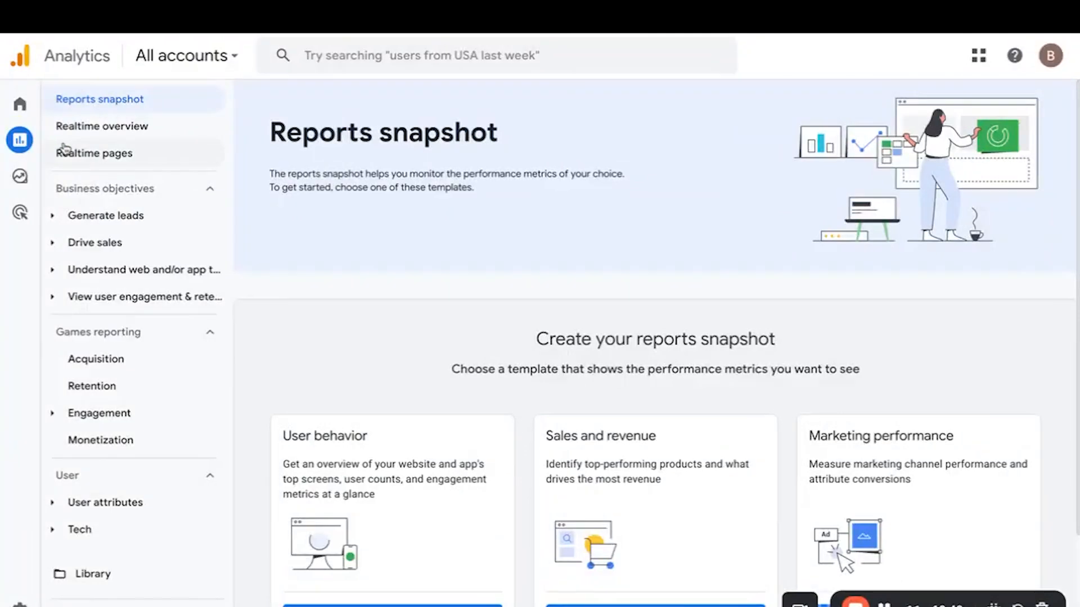
click(79, 127)
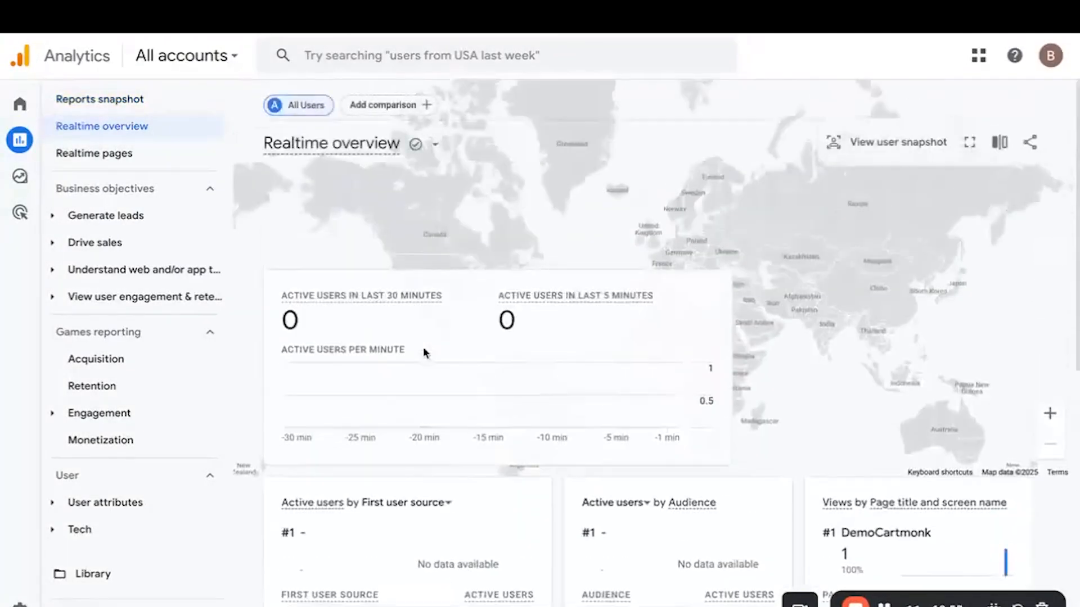
Examine the Realtime overview's active users, page views by title, event counts and key events for incoming store data.
scroll(425, 352, down, 9)
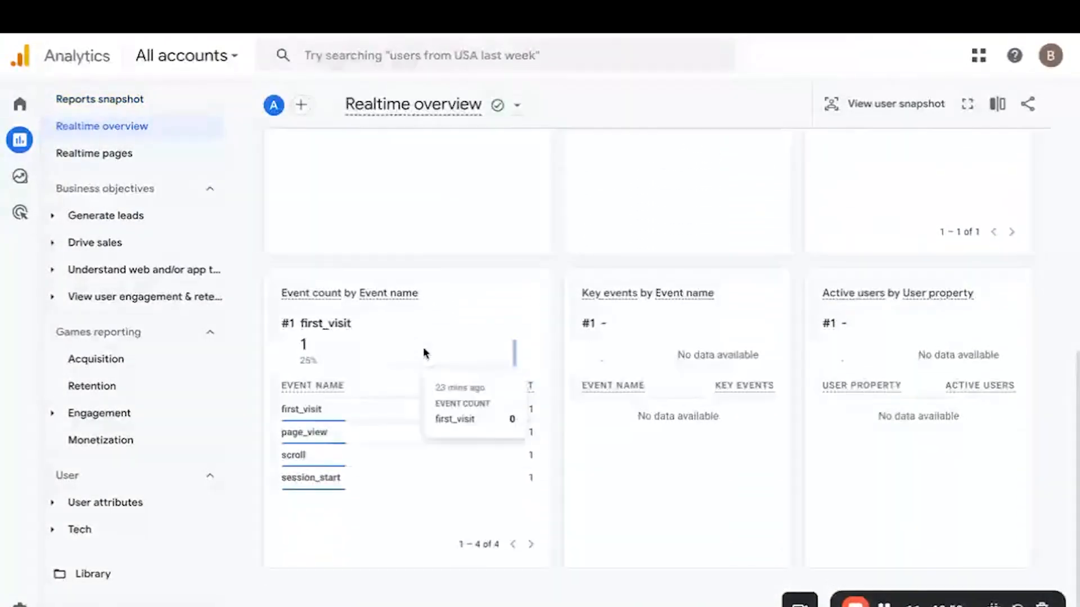
scroll(425, 353, up, 9)
scroll(424, 353, down, 1)
scroll(490, 420, up, 1)
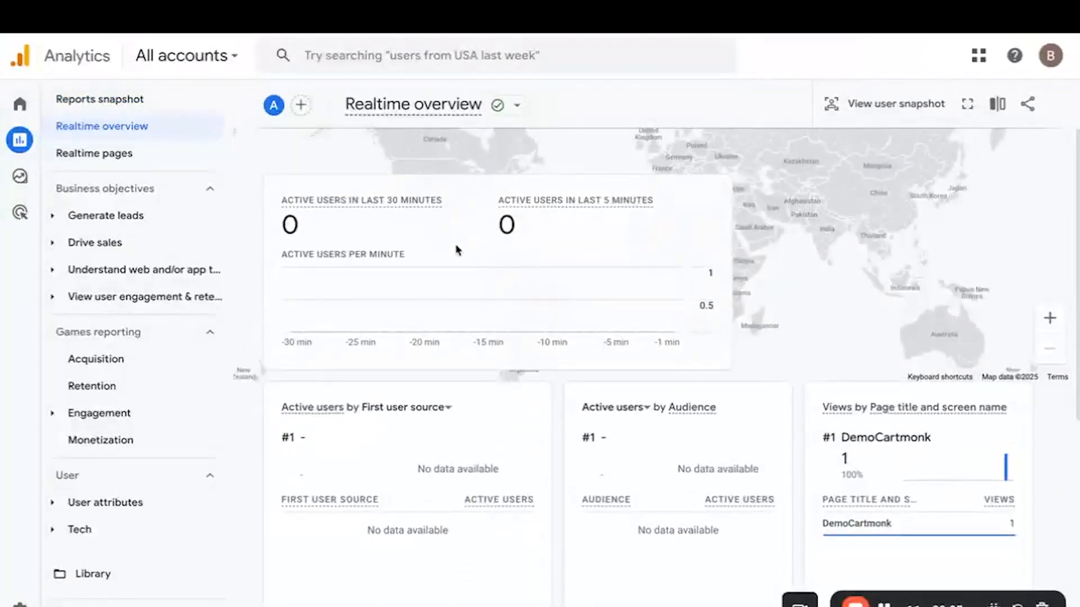
scroll(459, 247, down, 2)
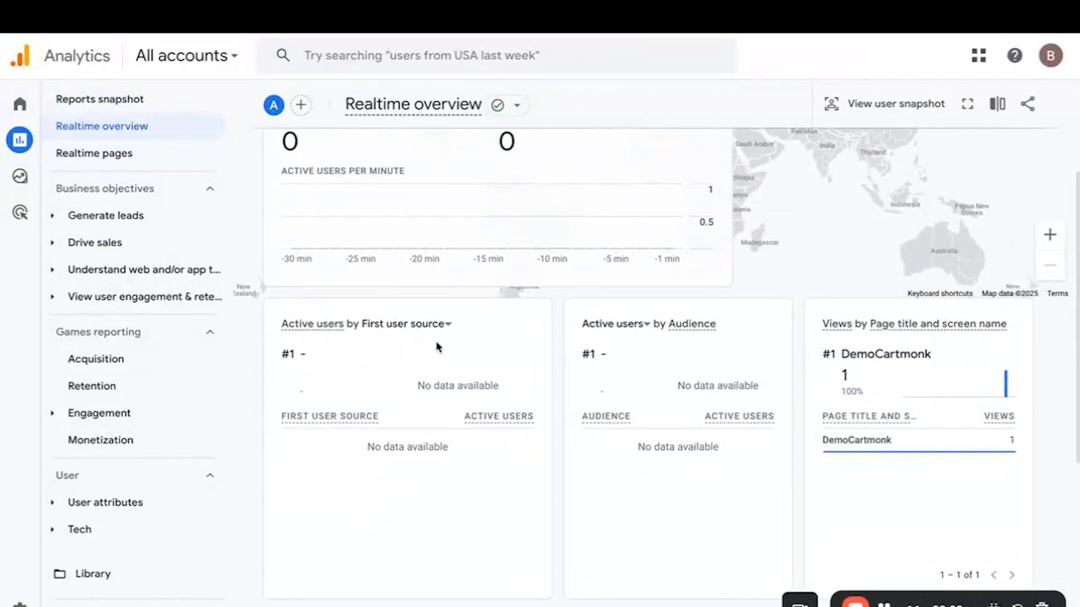
scroll(783, 362, down, 1)
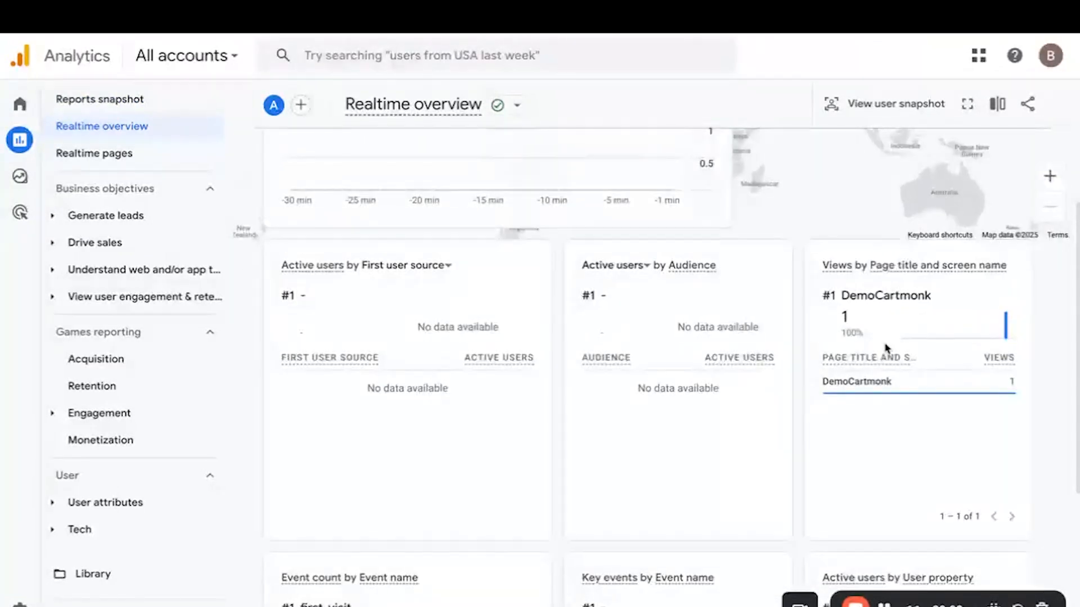
scroll(886, 347, down, 4)
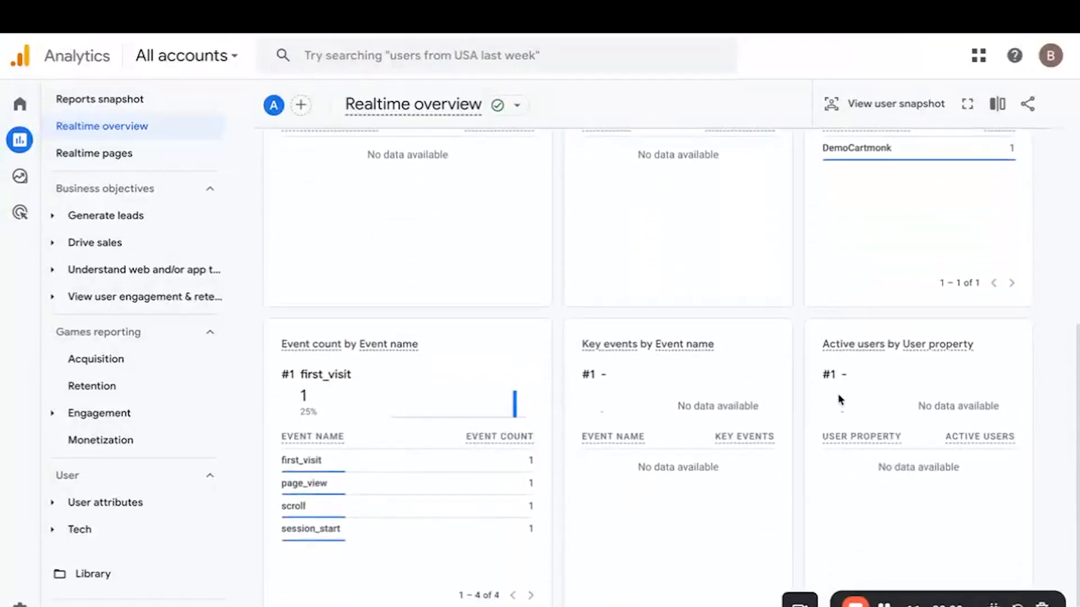
scroll(840, 400, down, 1)
scroll(700, 387, up, 8)
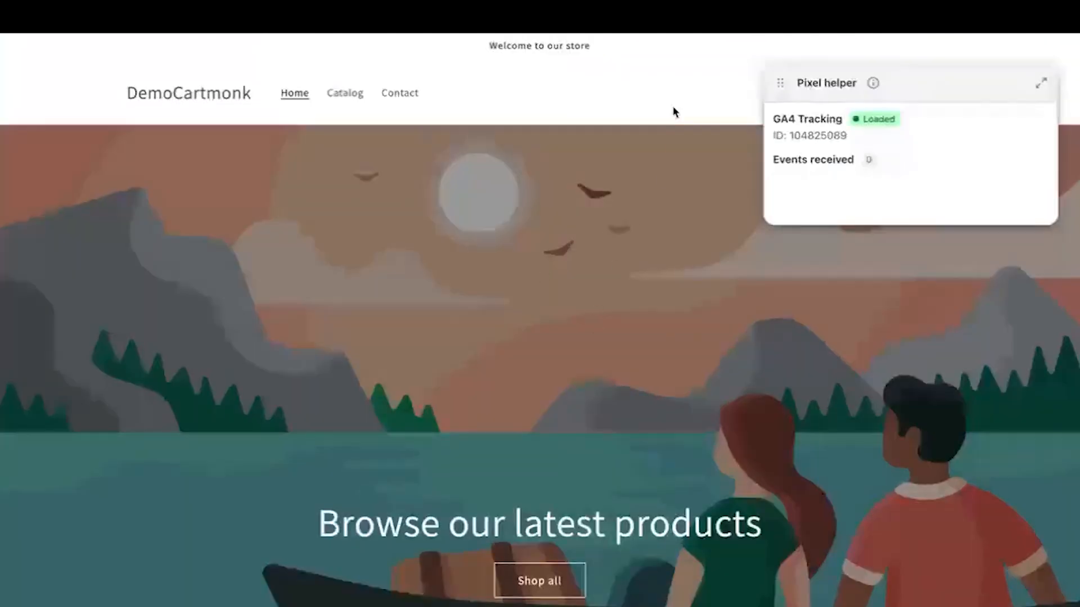
Check the GA4 Tracking pixel on the DemoCartmonk storefront, visit the store in an incognito window, and return to the Realtime overview in Google Analytics.
click(1044, 83)
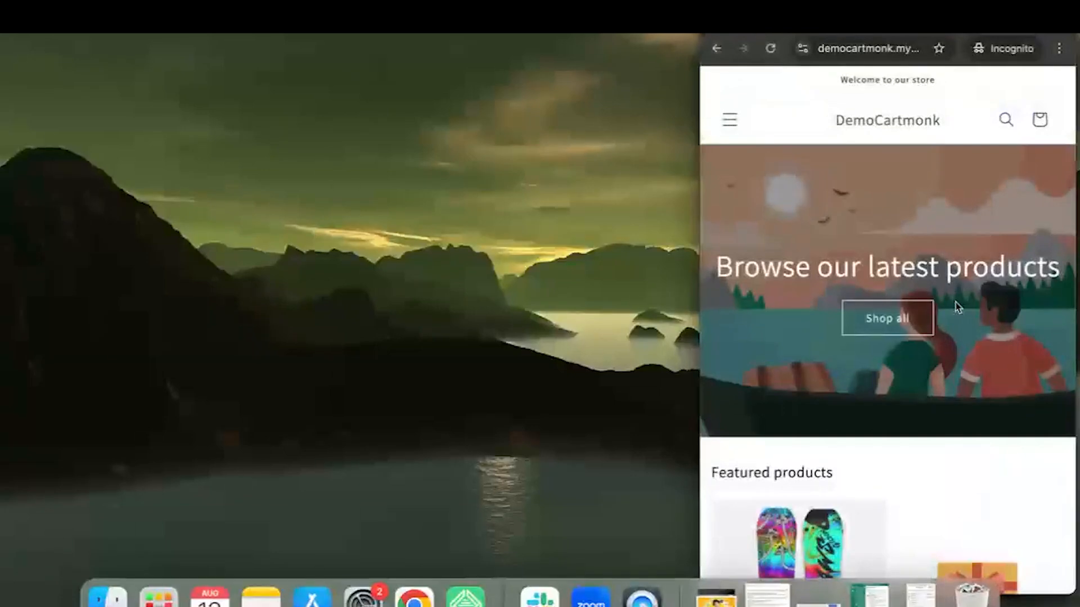
click(927, 588)
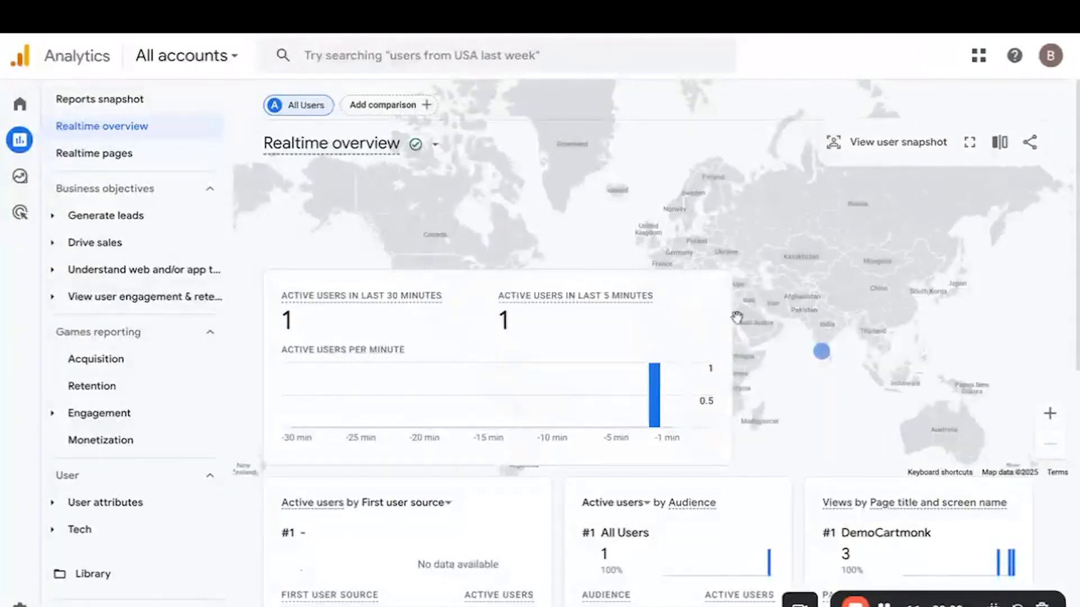
Search the web for google tag assistant in a new browser tab.
key(super+t)
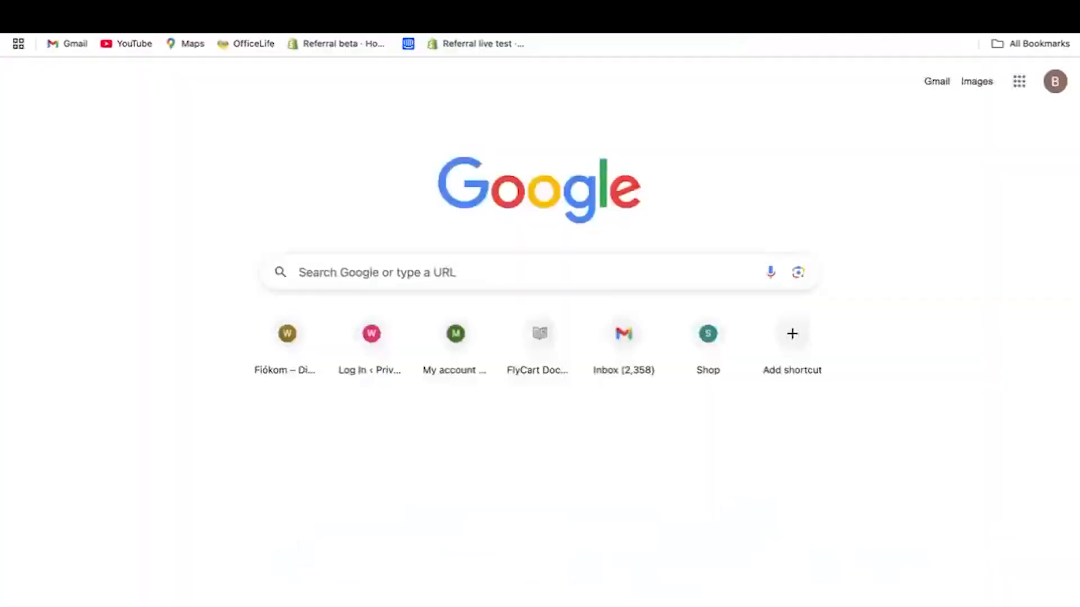
text(google tag ass)
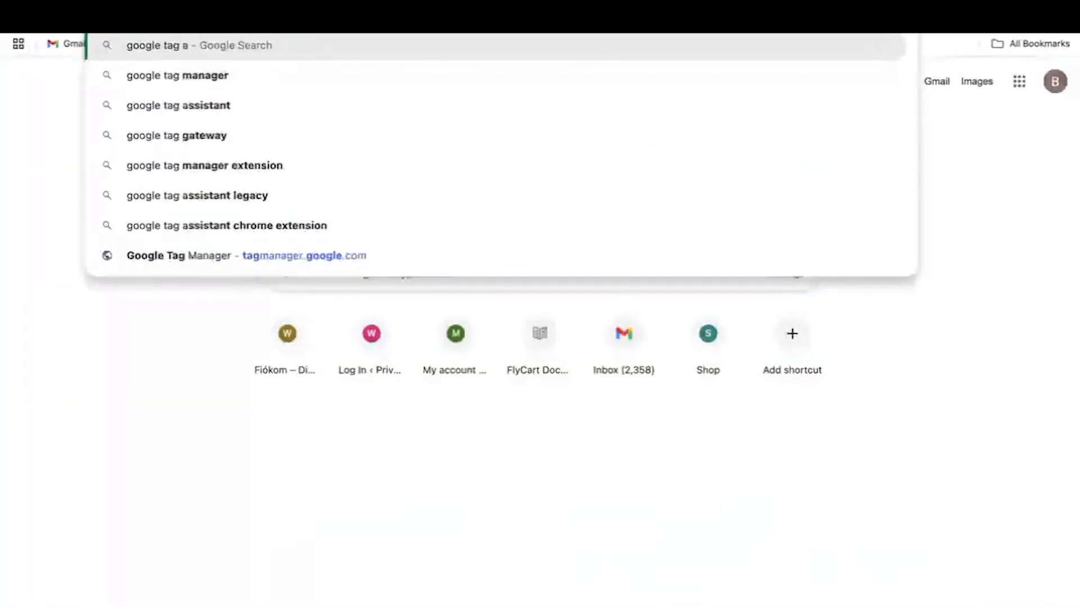